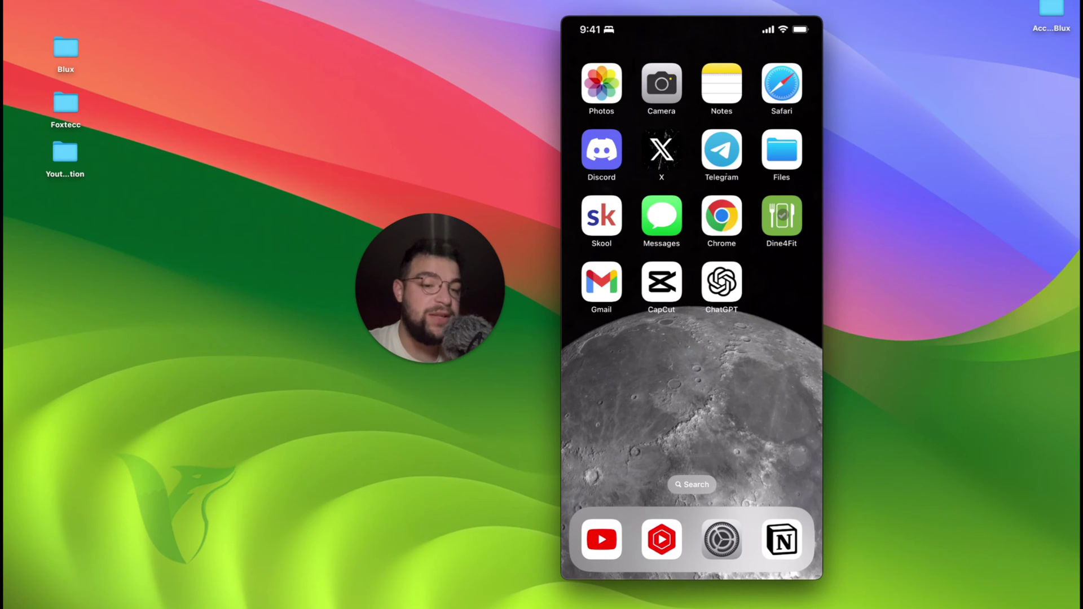
# Step: Open the AVSUITES 'No Internet Connection' Wi-Fi screenshot in Photos and view it full-screen
pyautogui.click(601, 83)
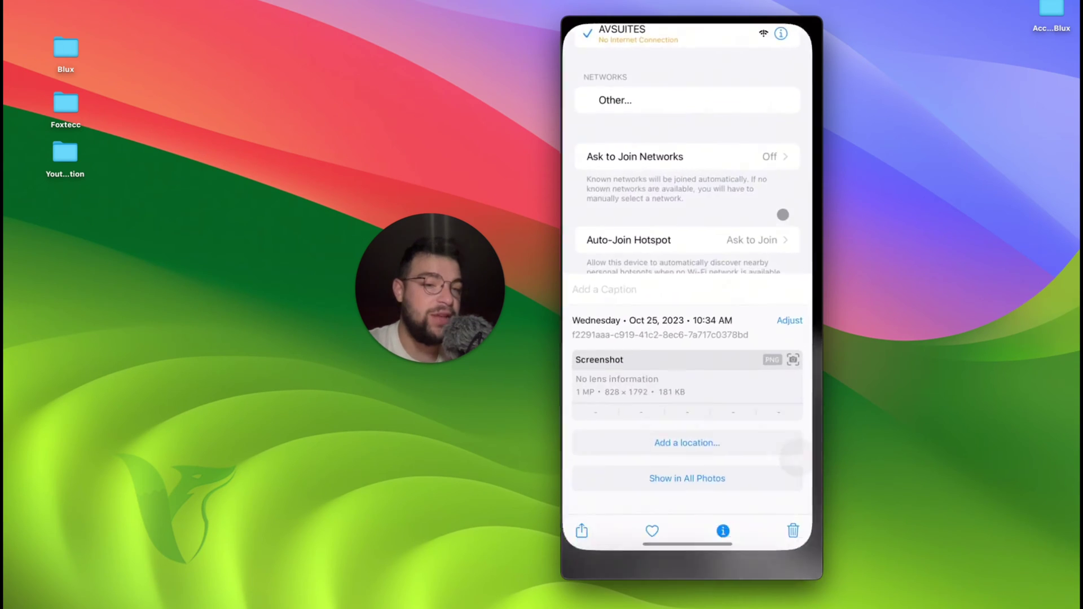
pyautogui.scroll(5, 719, 282)
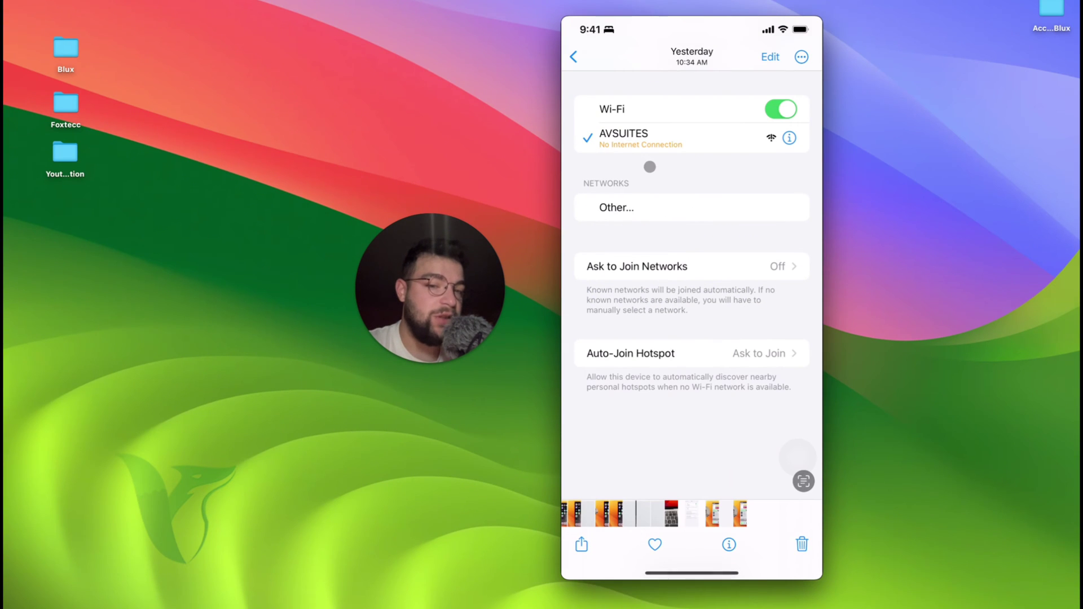
pyautogui.click(631, 172)
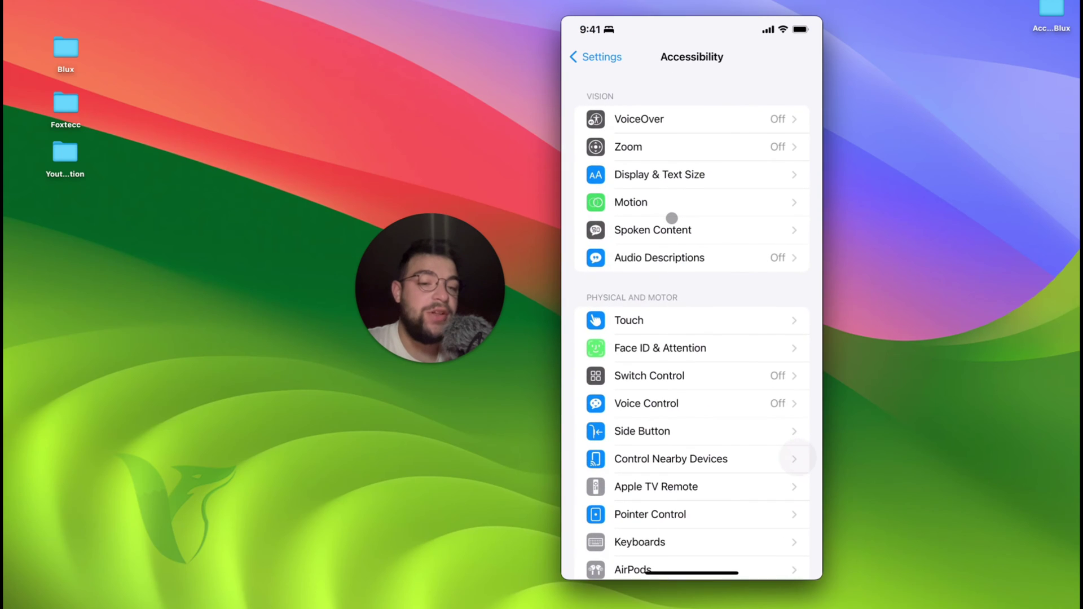
# Step: Try to forget the O2 Internet na doma 71D4 network from its Wi-Fi details page
pyautogui.scroll(3, 677, 142)
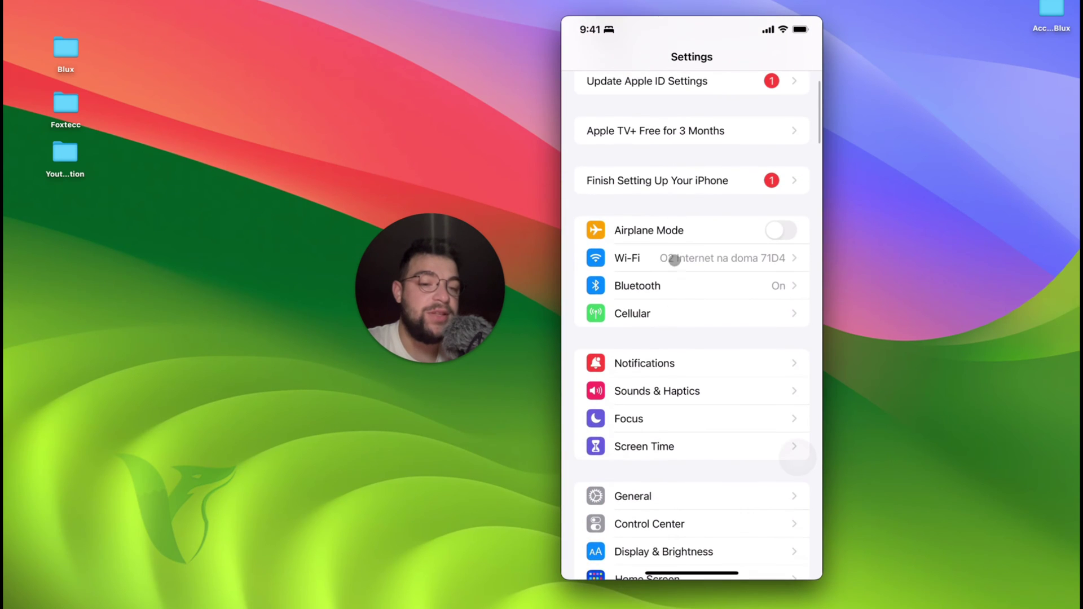
pyautogui.click(656, 251)
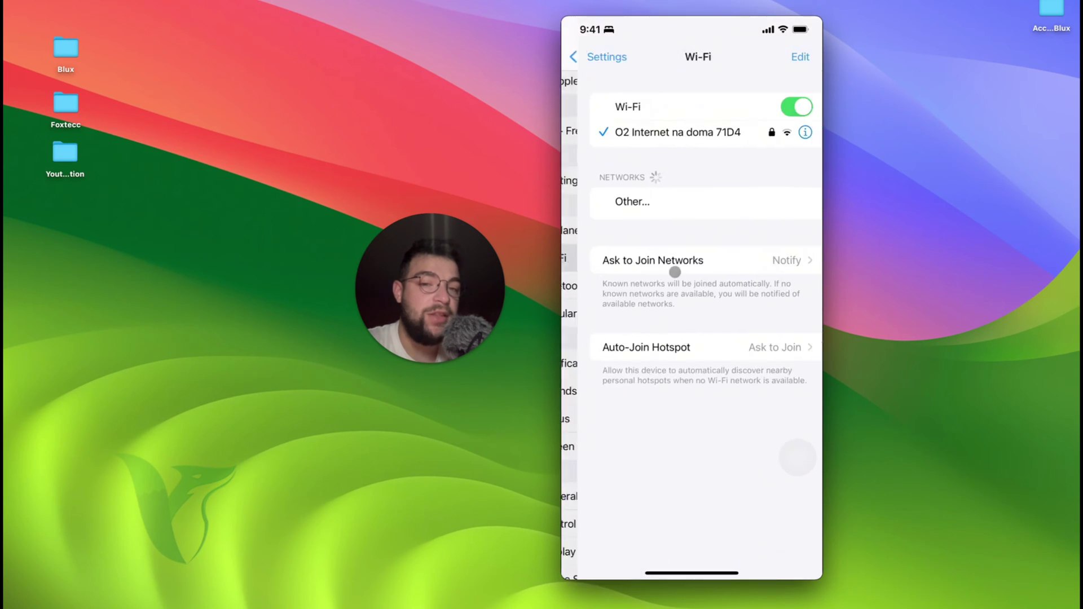
pyautogui.click(790, 136)
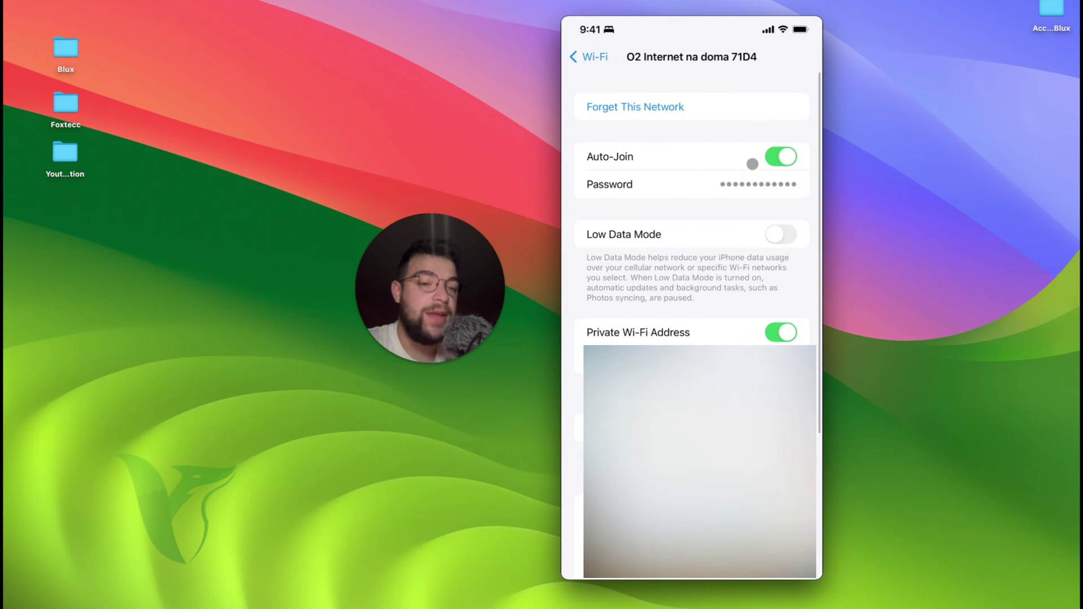
pyautogui.click(692, 113)
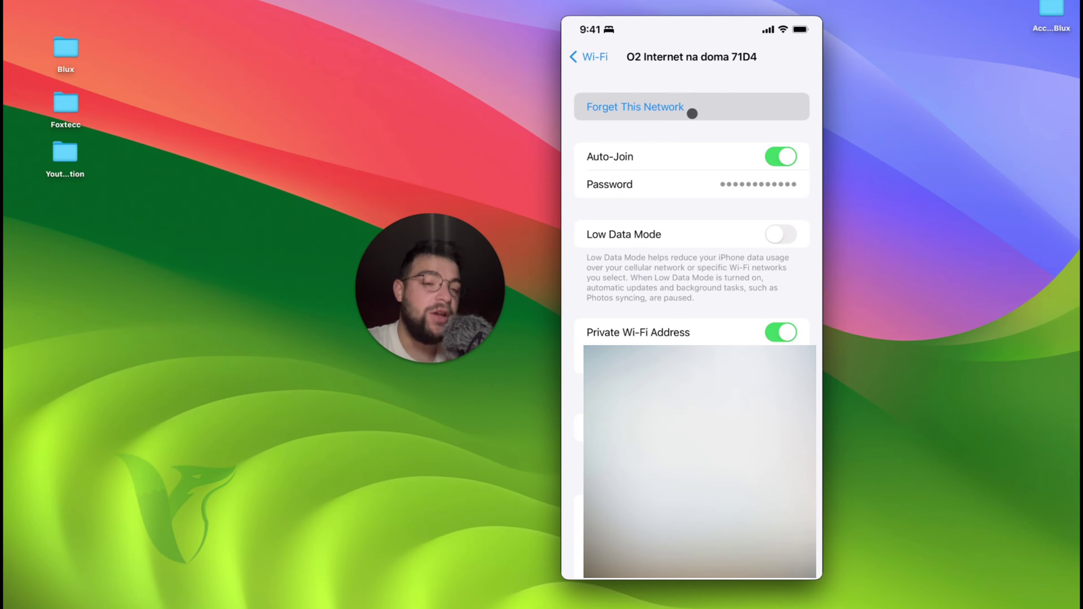
pyautogui.moveTo(692, 113); pyautogui.dragTo(694, 154)
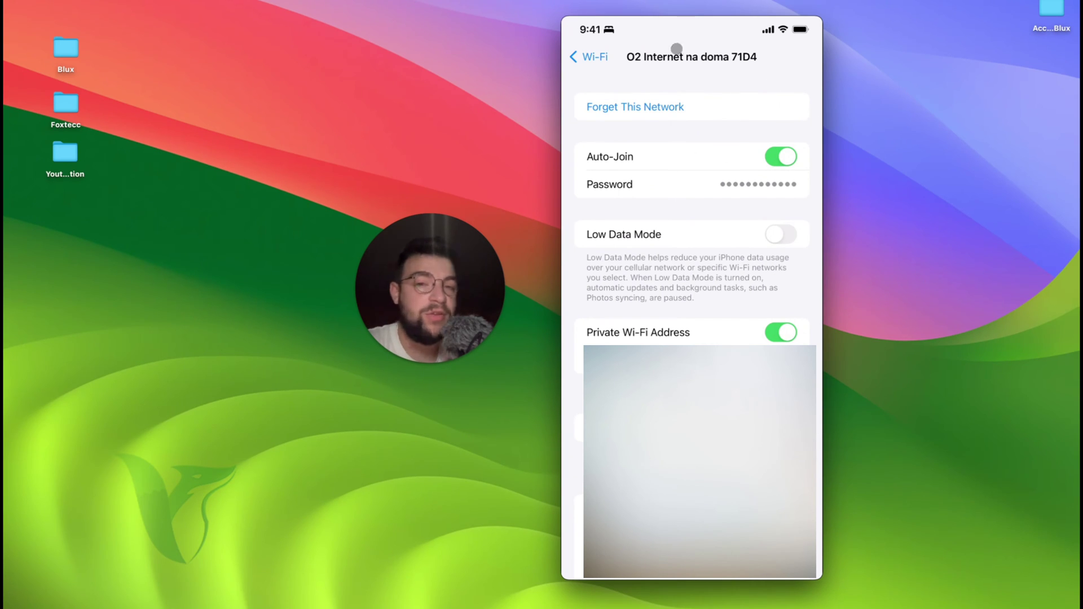
pyautogui.click(596, 56)
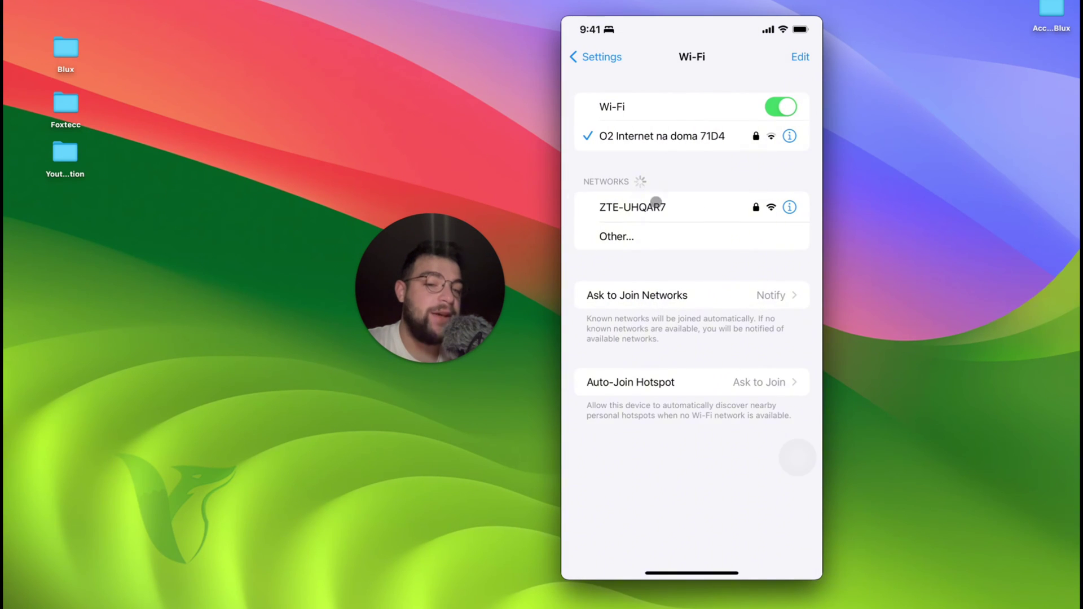
# Step: Try joining ZTE-UHQAR7, cancel its password prompt, and return to the main Settings list
pyautogui.click(684, 206)
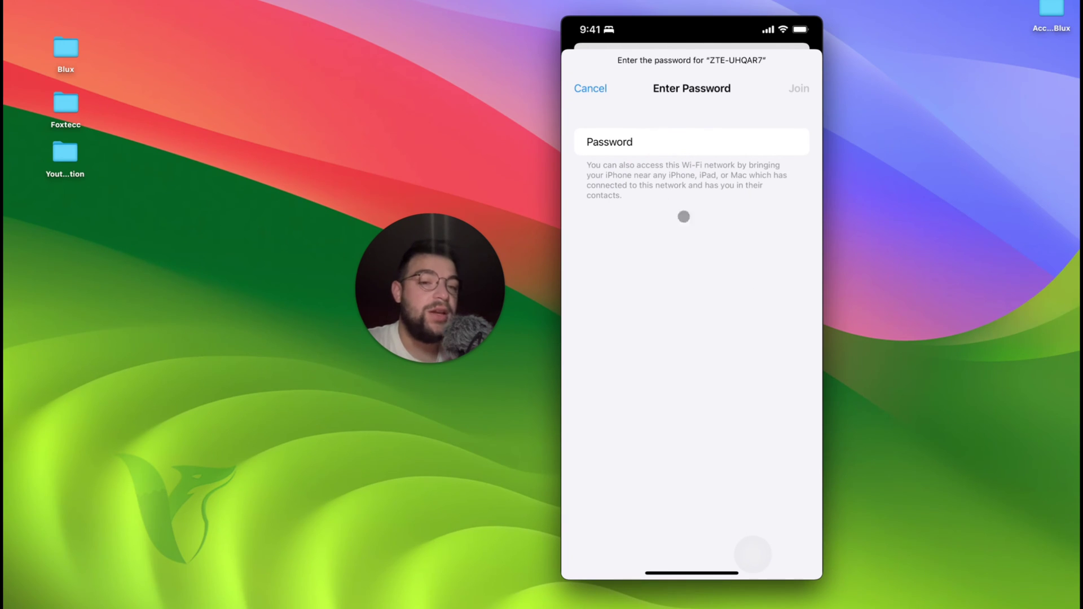
pyautogui.click(595, 87)
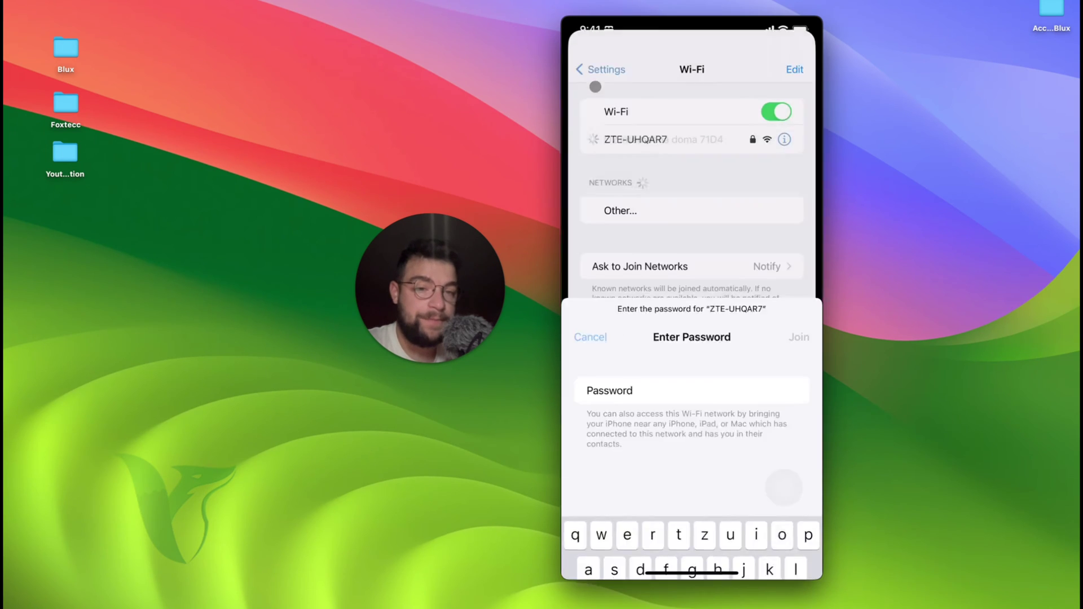
pyautogui.click(600, 56)
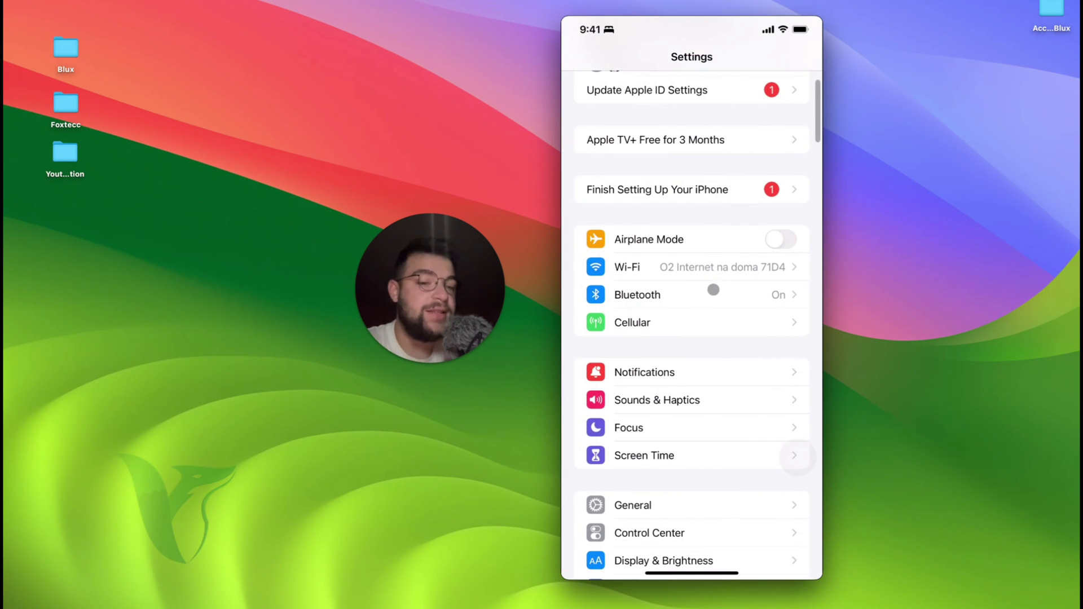
pyautogui.click(732, 260)
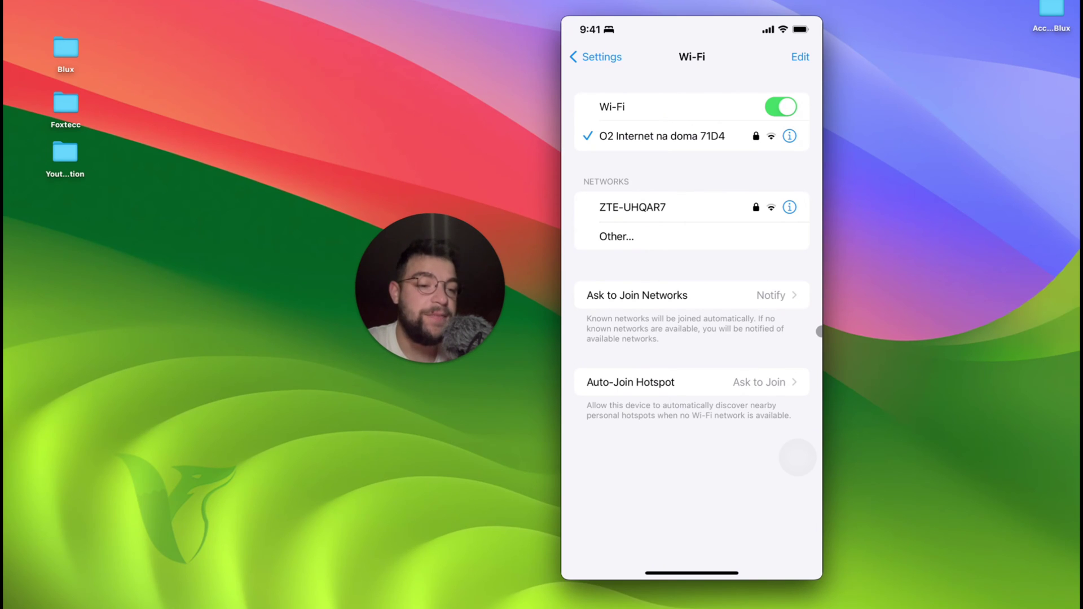
# Step: In Control Center, toggle Airplane Mode on then off, and collapse the connectivity panel
pyautogui.click(797, 55)
pyautogui.moveTo(795, 51); pyautogui.dragTo(790, 92)
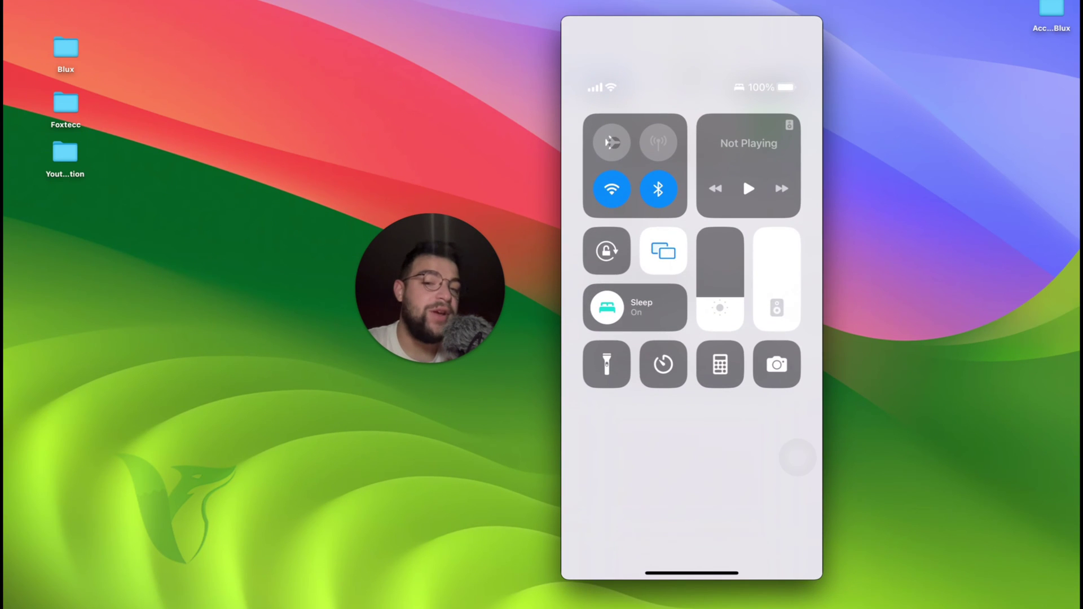
pyautogui.click(612, 142)
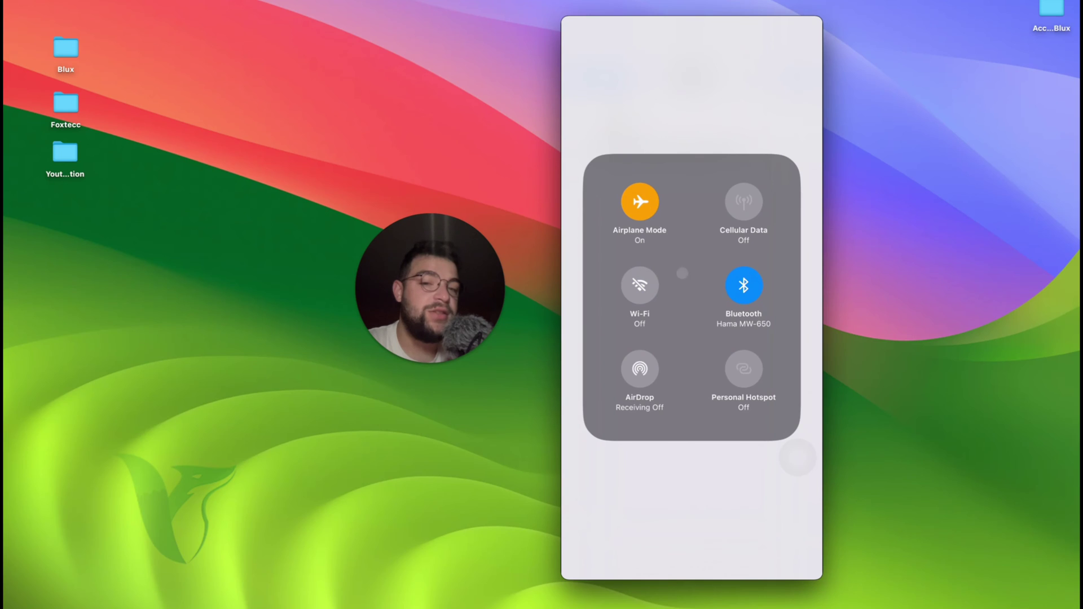
pyautogui.click(649, 204)
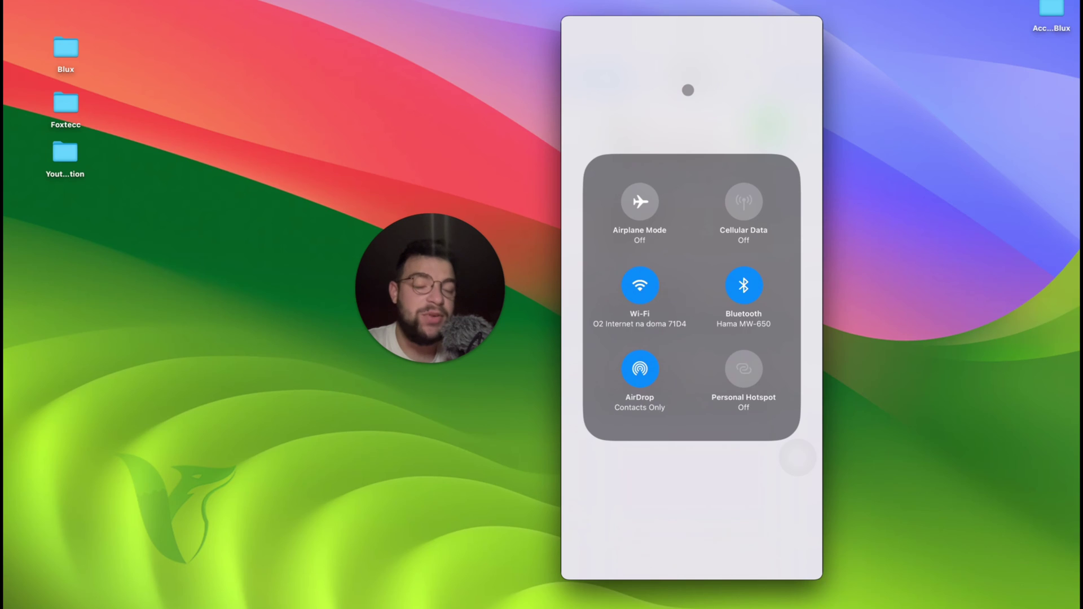
pyautogui.click(688, 90)
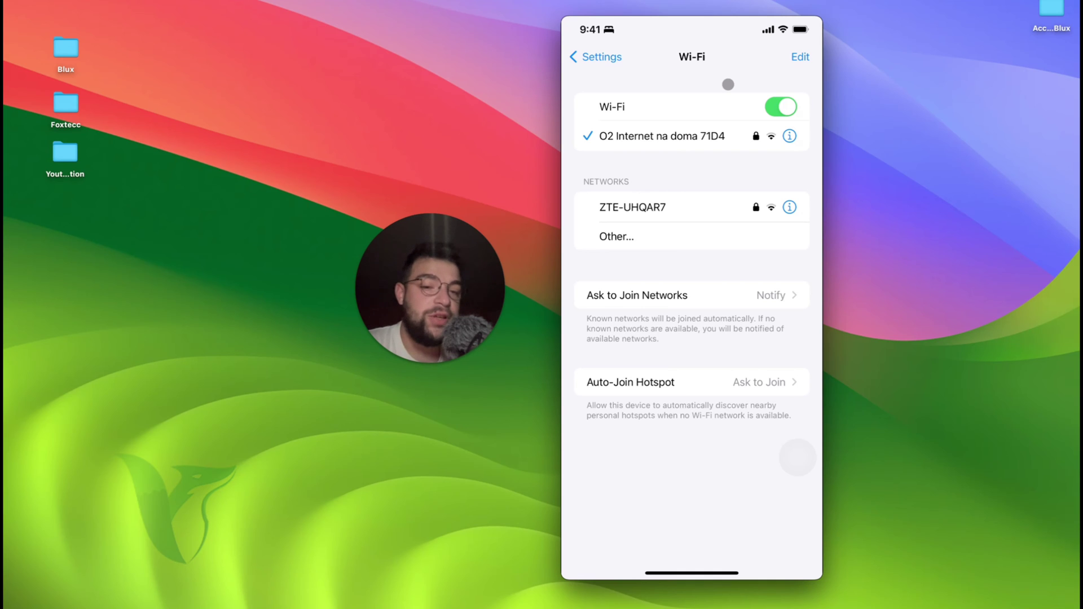
# Step: Go to Settings > General > Transfer or Reset iPhone
pyautogui.hscroll(-5, 728, 84)
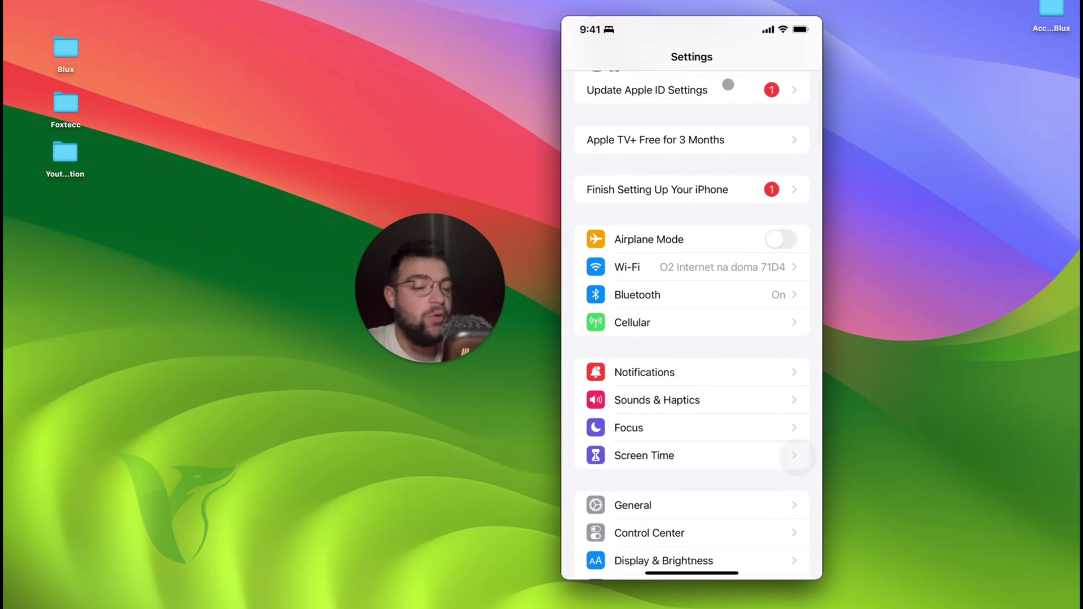
pyautogui.scroll(-3, 774, 226)
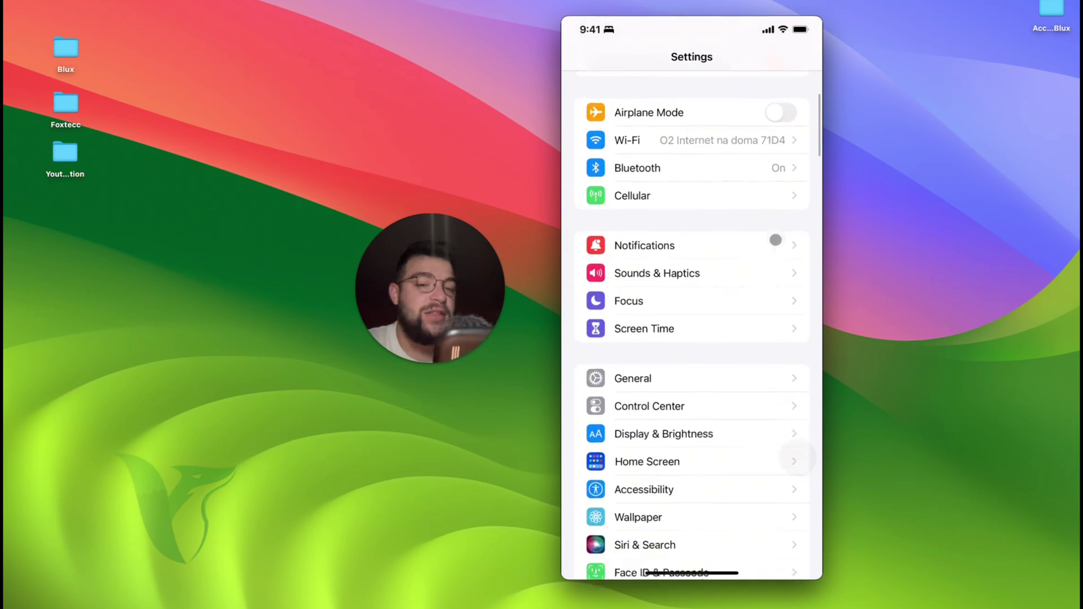
pyautogui.scroll(-3, 680, 303)
pyautogui.scroll(-1, 678, 237)
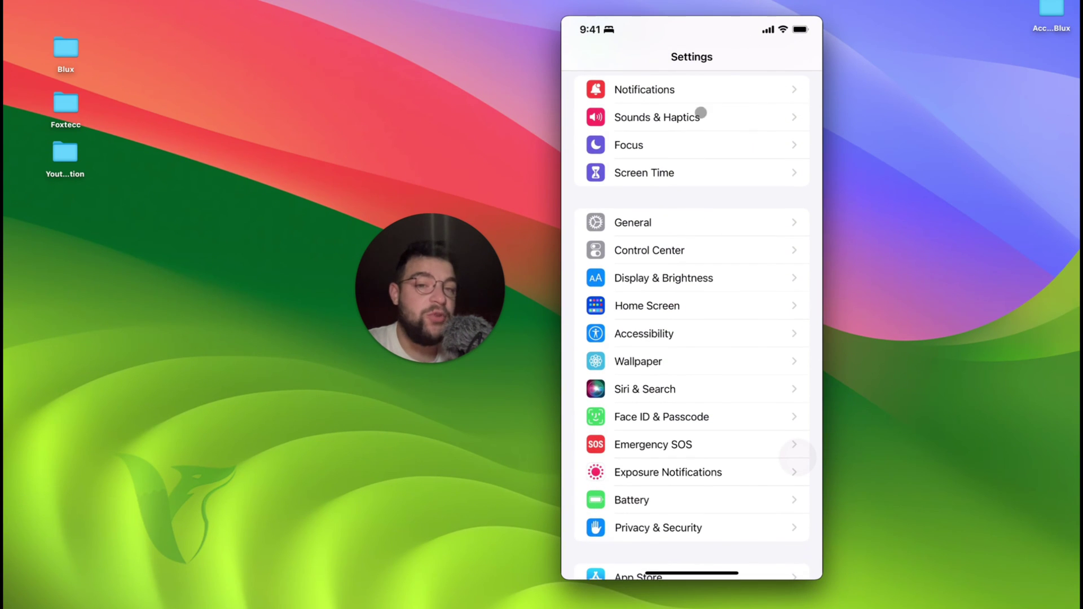
pyautogui.click(676, 221)
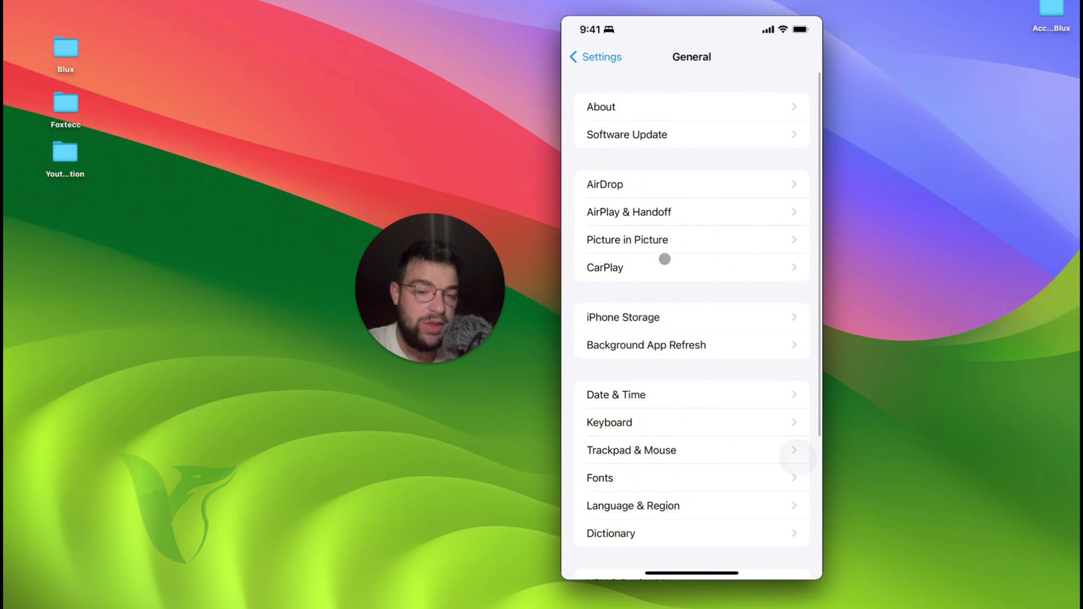
pyautogui.scroll(-2, 617, 438)
pyautogui.scroll(-3, 617, 439)
pyautogui.scroll(-3, 627, 468)
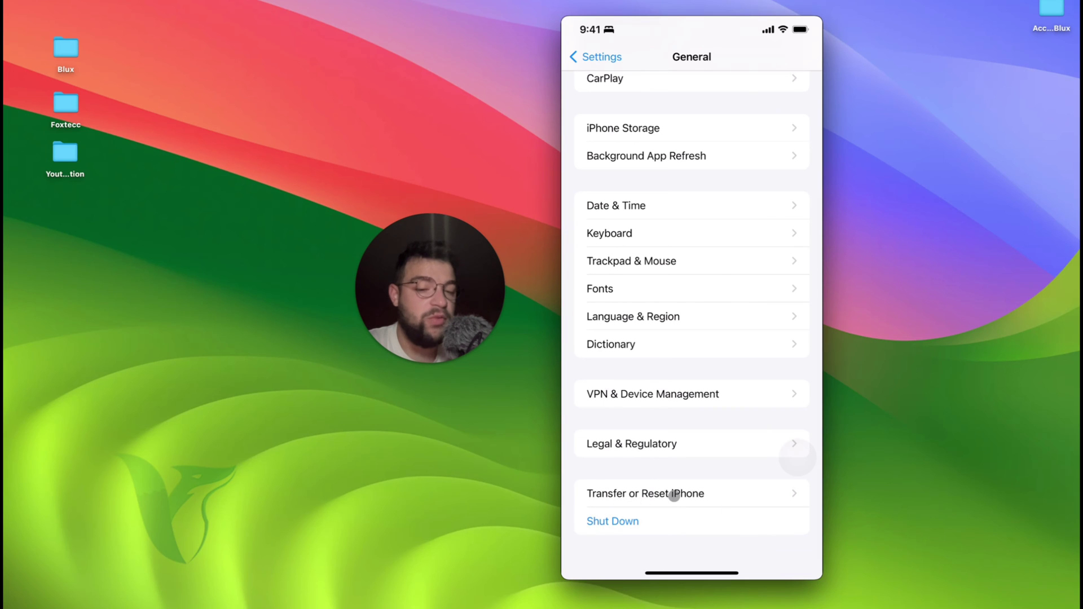
pyautogui.click(674, 494)
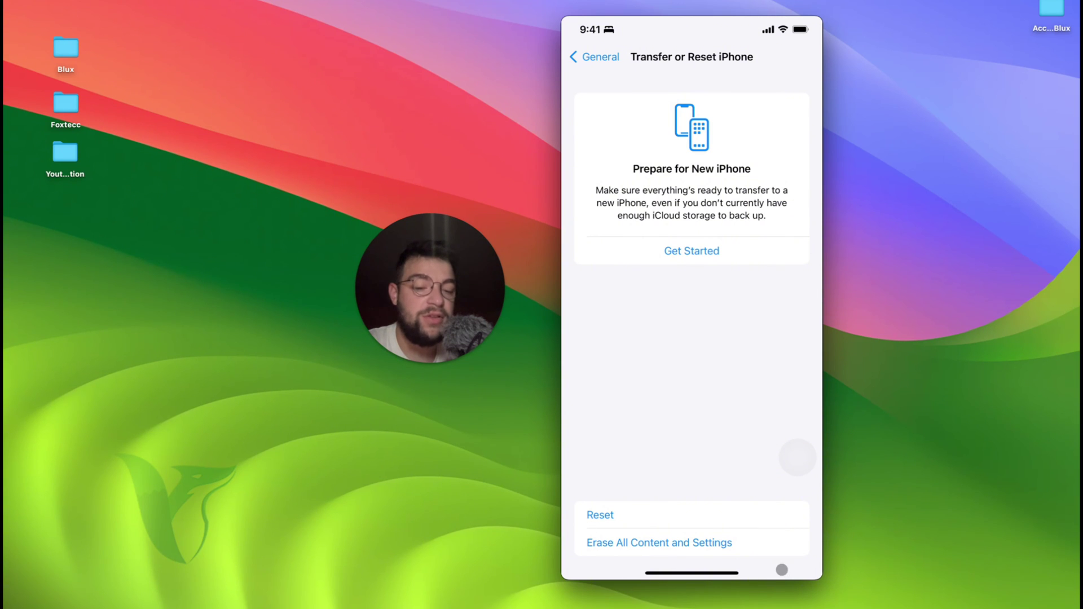
pyautogui.click(655, 513)
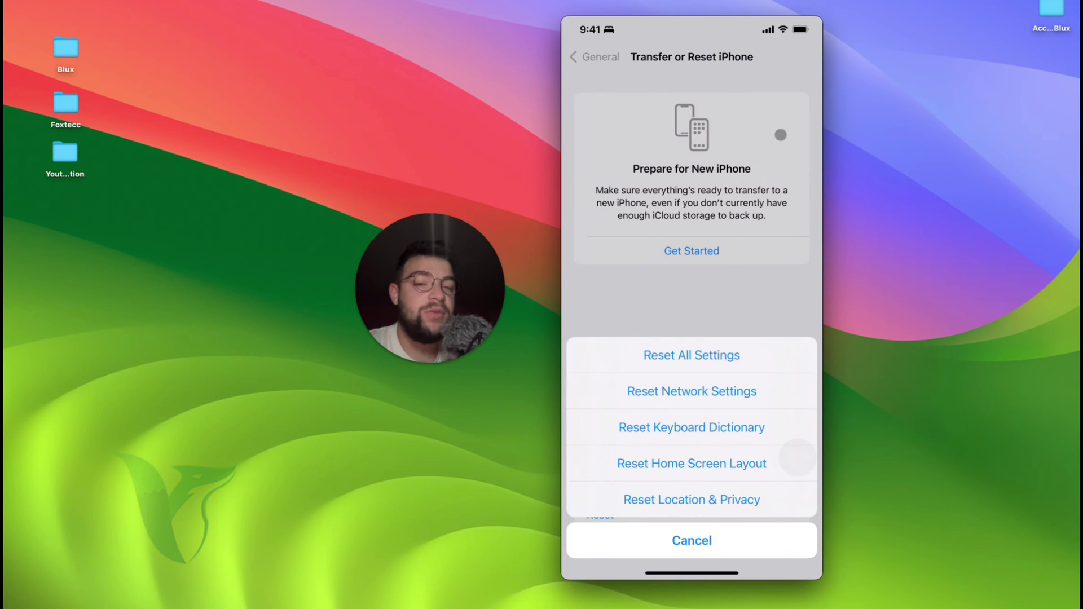
pyautogui.click(778, 233)
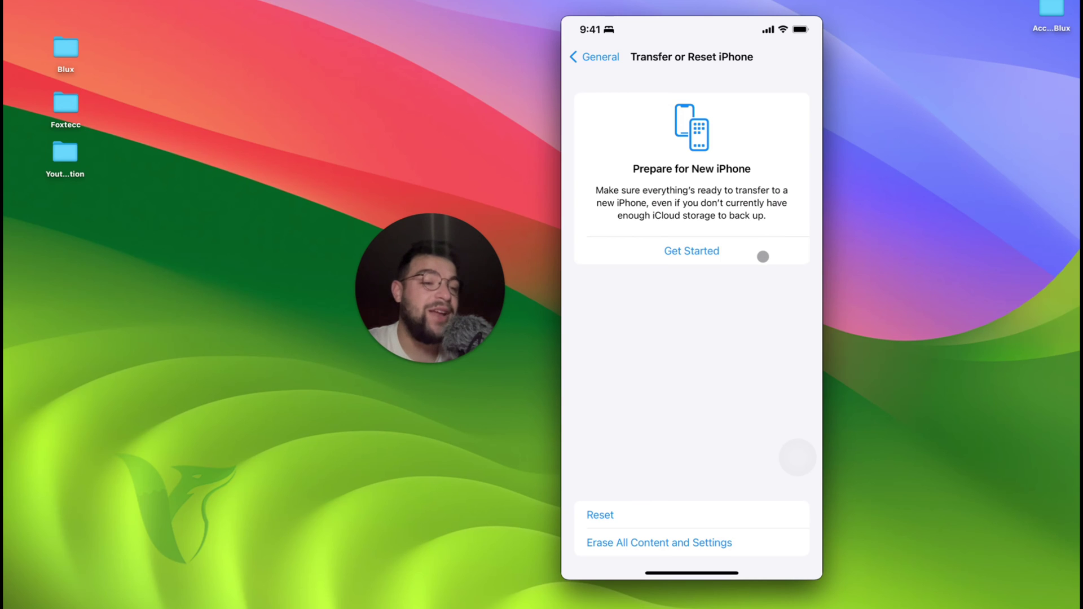
# Step: Check Software Update under General, finding iOS 16.7.2 available
pyautogui.hscroll(-3, 764, 268)
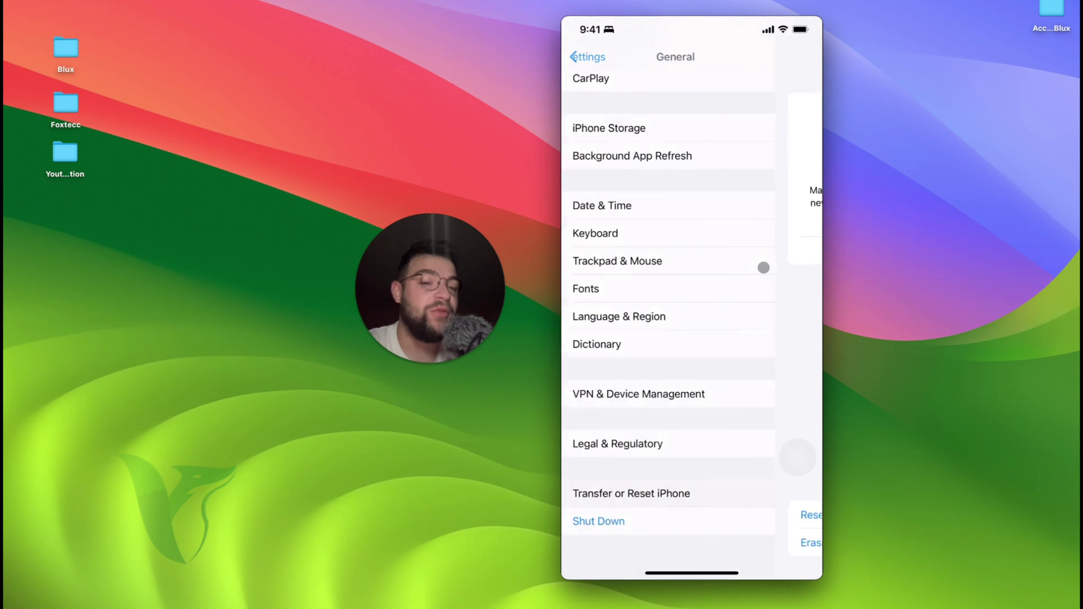
pyautogui.scroll(5, 763, 267)
pyautogui.scroll(3, 764, 268)
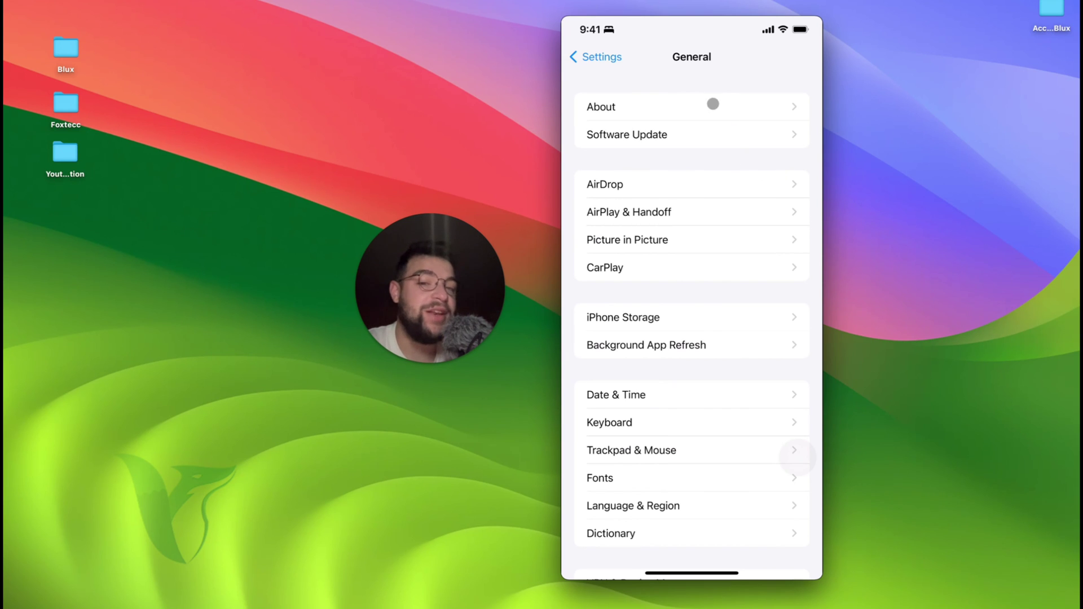
pyautogui.click(684, 134)
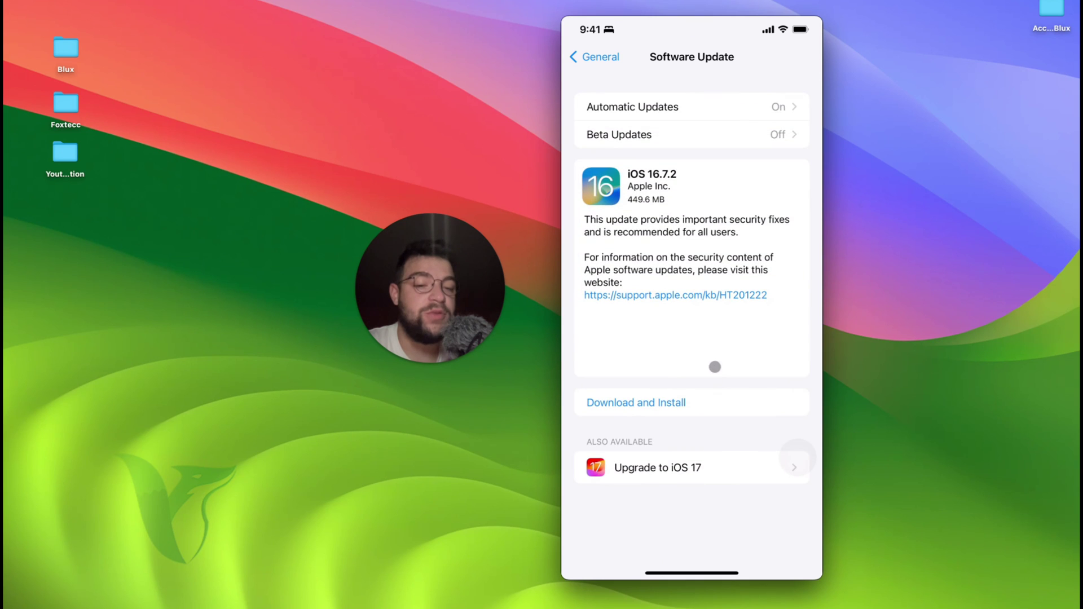
# Step: Review the iOS 17 upgrade details, then return to the iOS 16.7.2 update page
pyautogui.click(640, 478)
pyautogui.scroll(-3, 717, 186)
pyautogui.scroll(4, 717, 179)
pyautogui.scroll(-3, 717, 180)
pyautogui.click(595, 61)
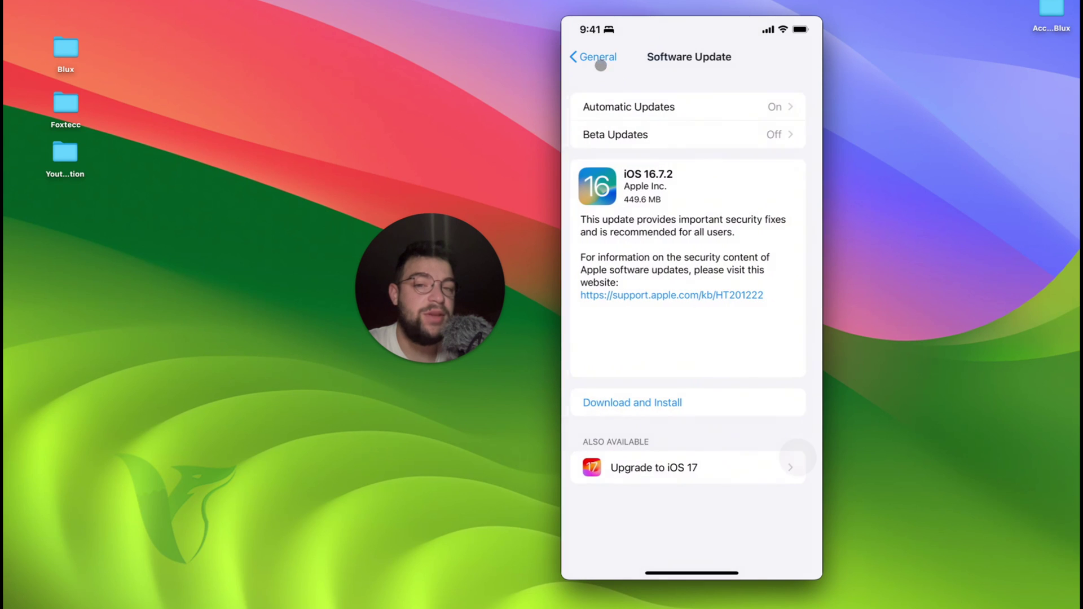
pyautogui.moveTo(691, 575); pyautogui.dragTo(691, 429)
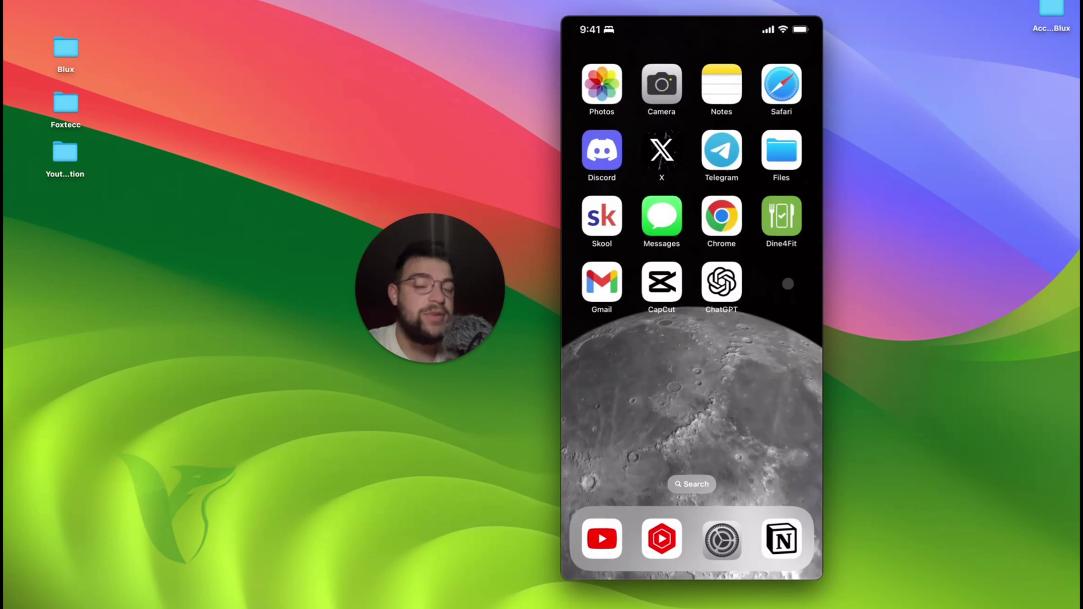